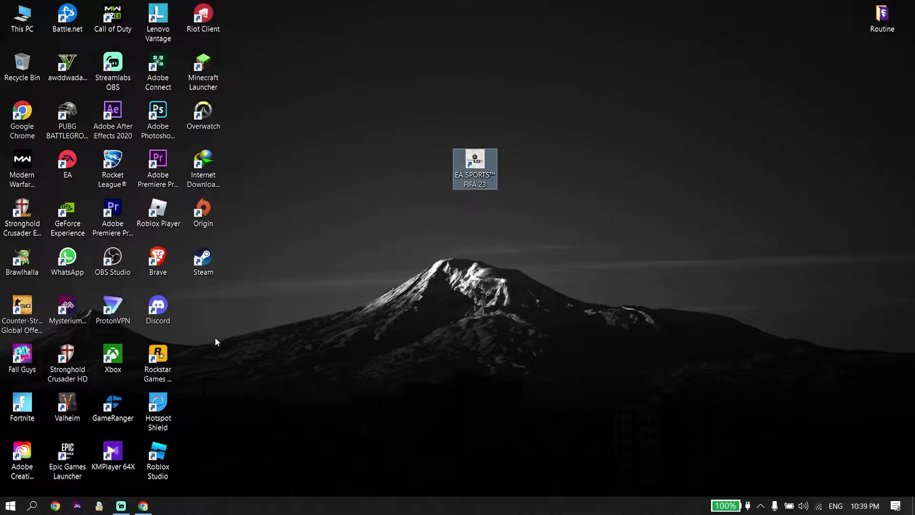
- Download the DirectX End-User Runtime Web Installer from Microsoft's download page in Chrome
click(143, 505)
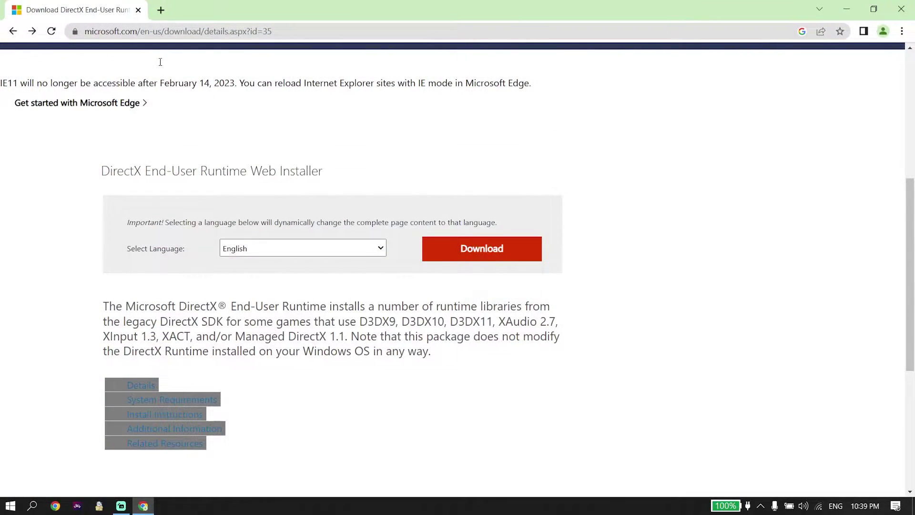
scroll(158, 112, up, 1)
scroll(157, 112, up, 3)
click(152, 31)
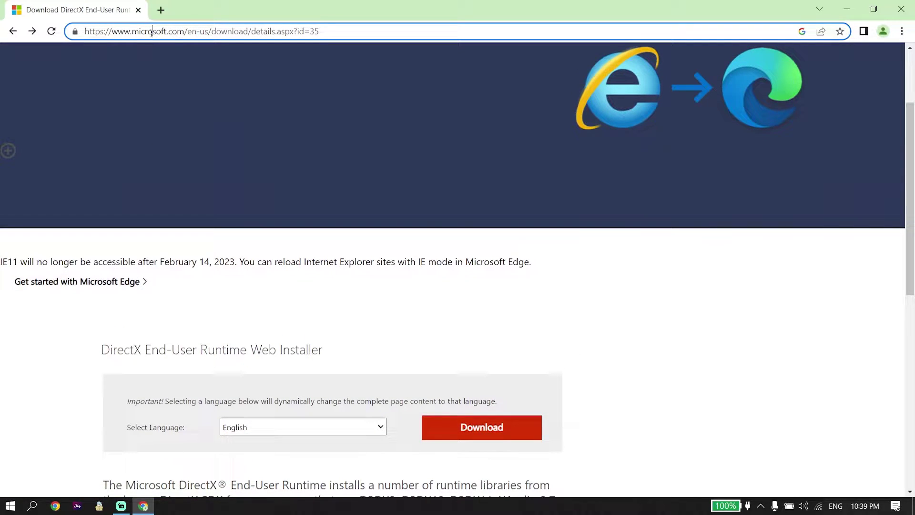
triple_click(150, 31)
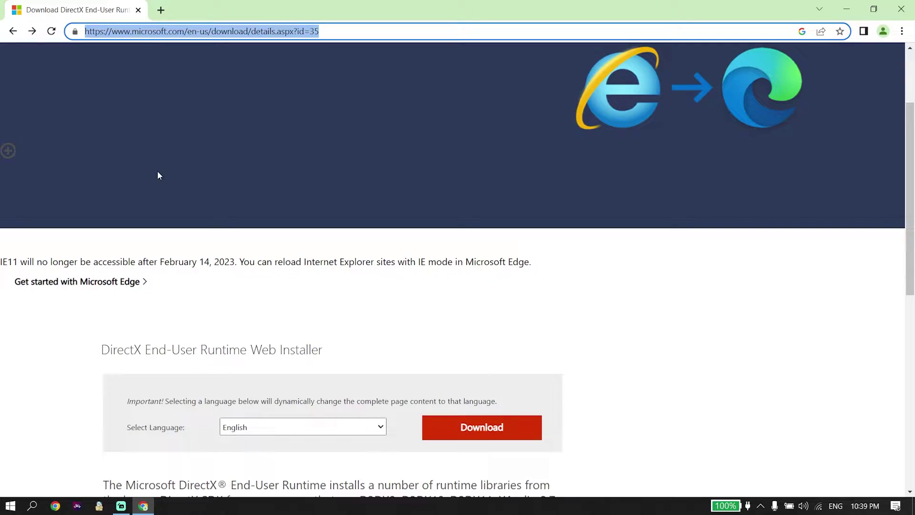
click(118, 295)
scroll(480, 319, down, 3)
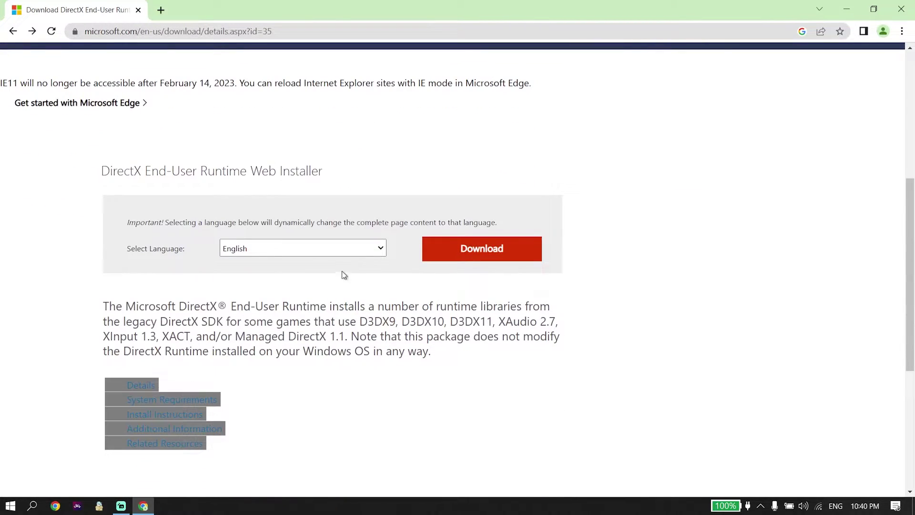
click(460, 252)
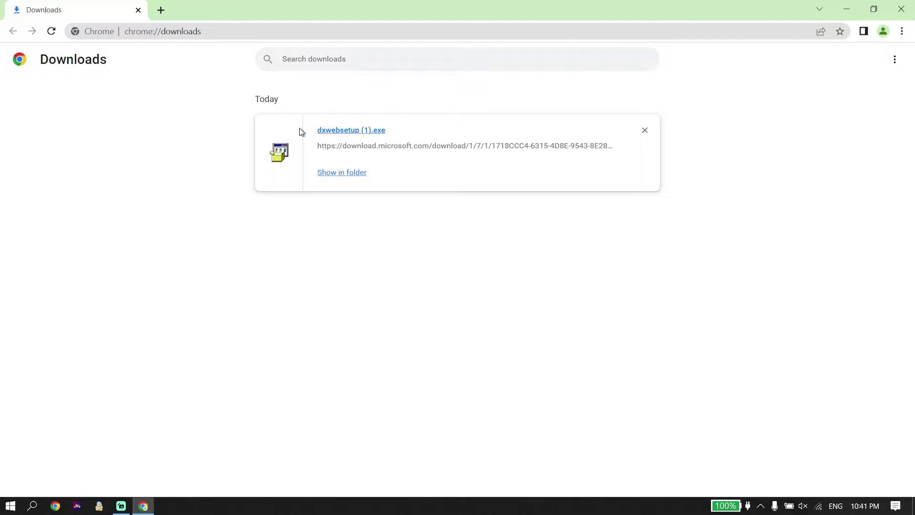
- Run dxwebsetup (1).exe, accept the licence, skip the Bing Bar offer, finish, then close Chrome
click(338, 173)
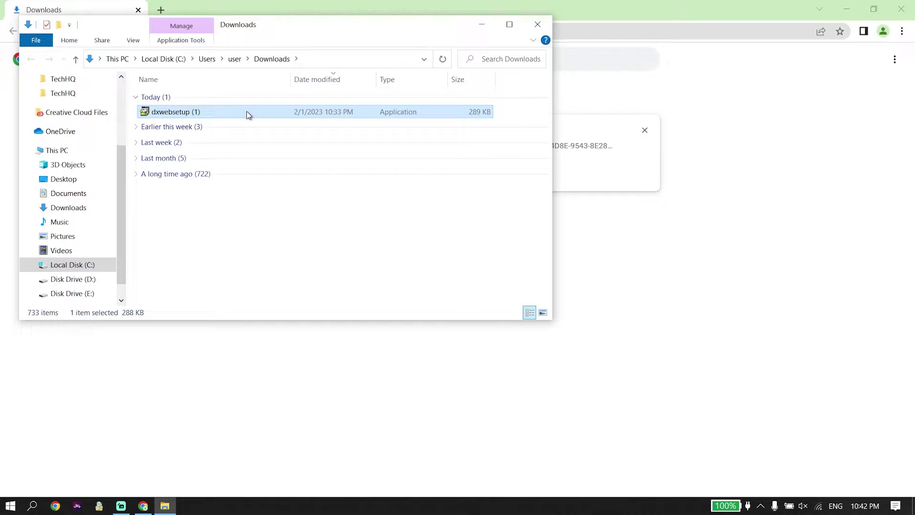
double_click(247, 111)
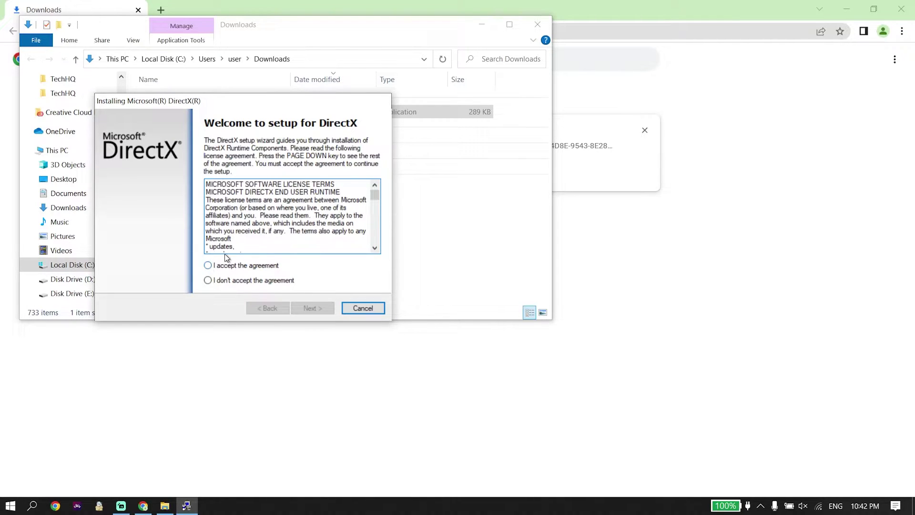
click(207, 266)
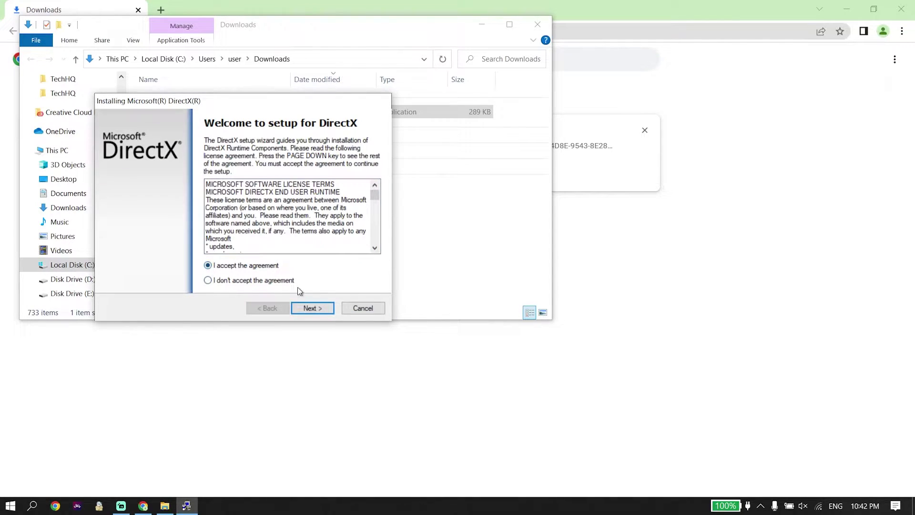
click(307, 310)
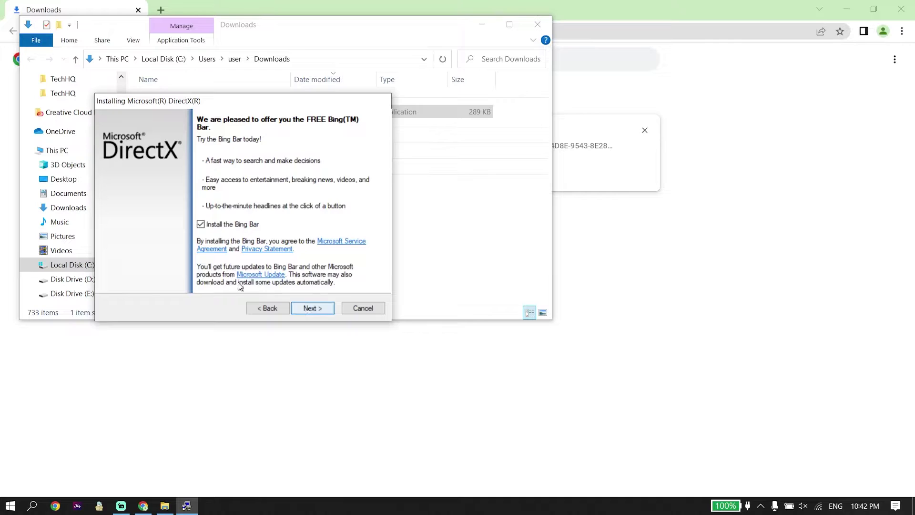
click(318, 309)
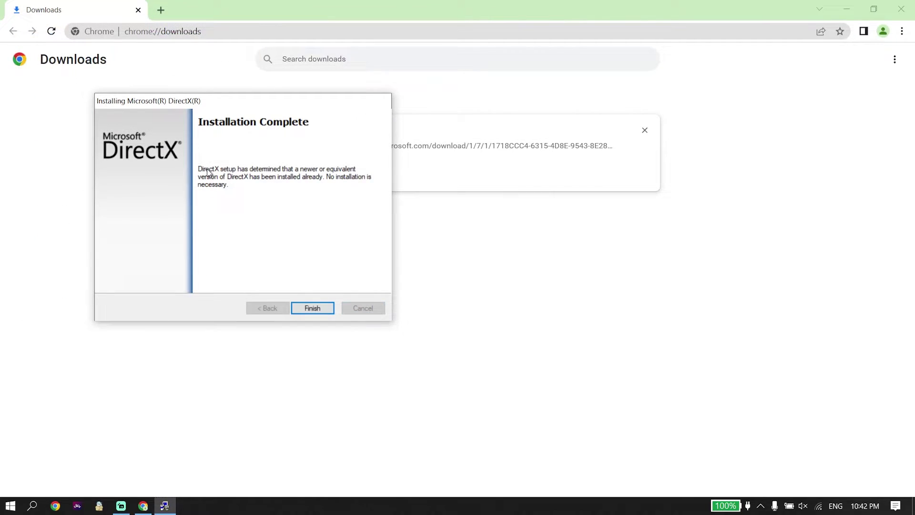
click(313, 309)
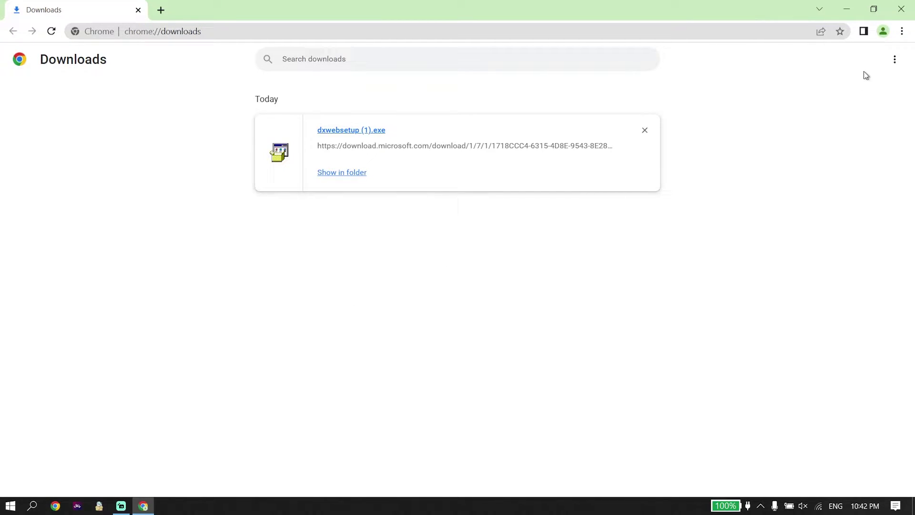
click(893, 17)
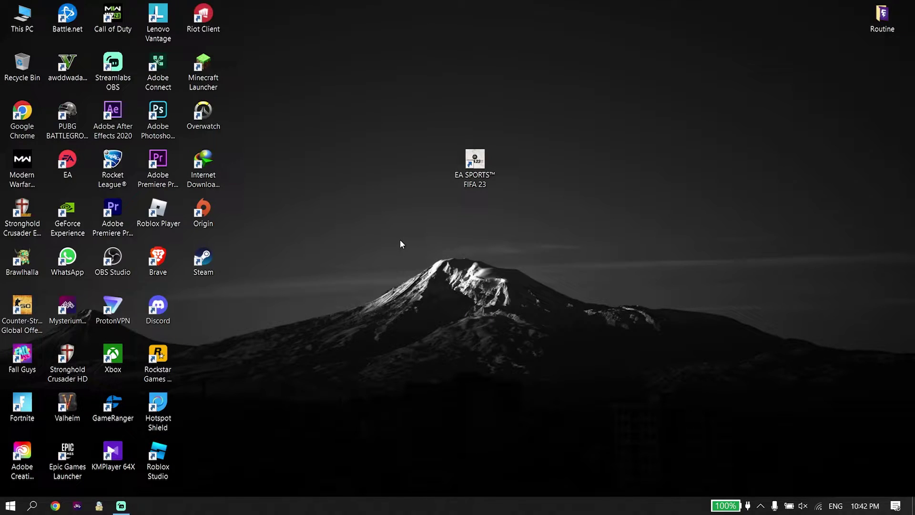
drag(76, 215, 574, 162)
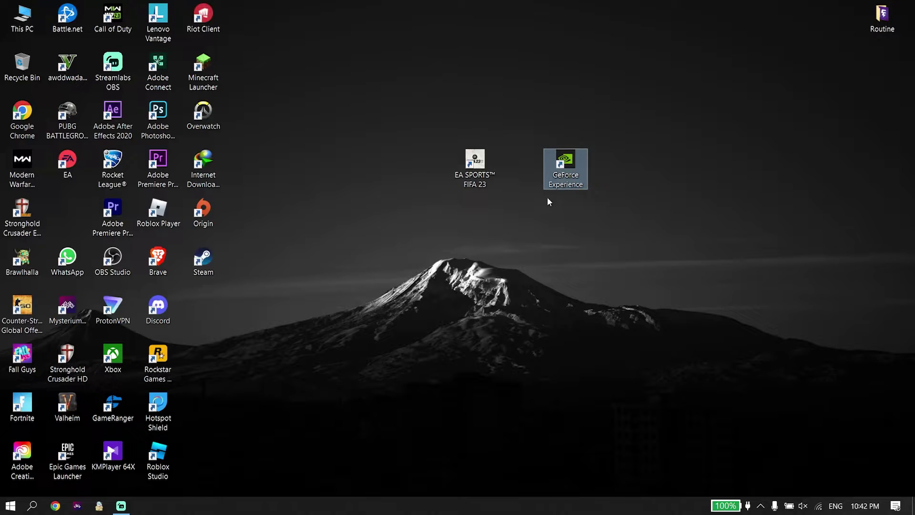
drag(573, 165, 79, 221)
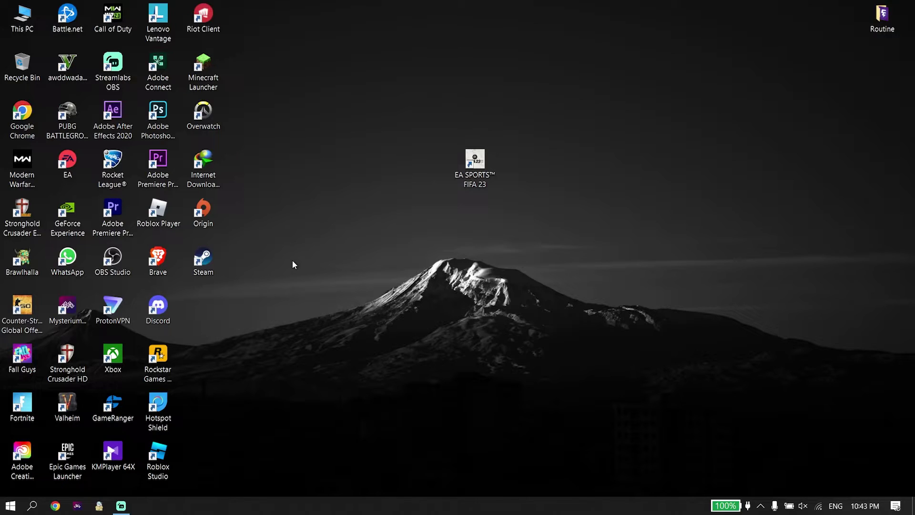
- Search 'che' in Windows search and open Check for updates in Windows Update
click(32, 505)
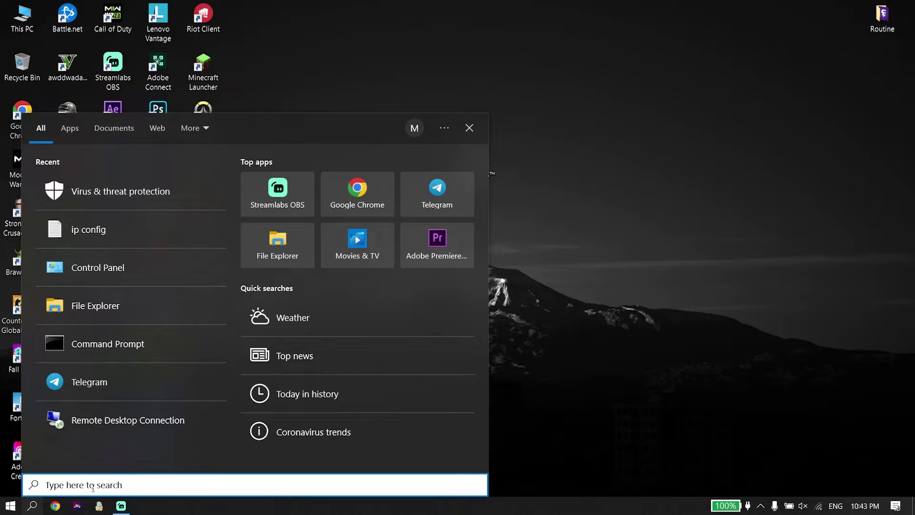
text(che)
click(104, 192)
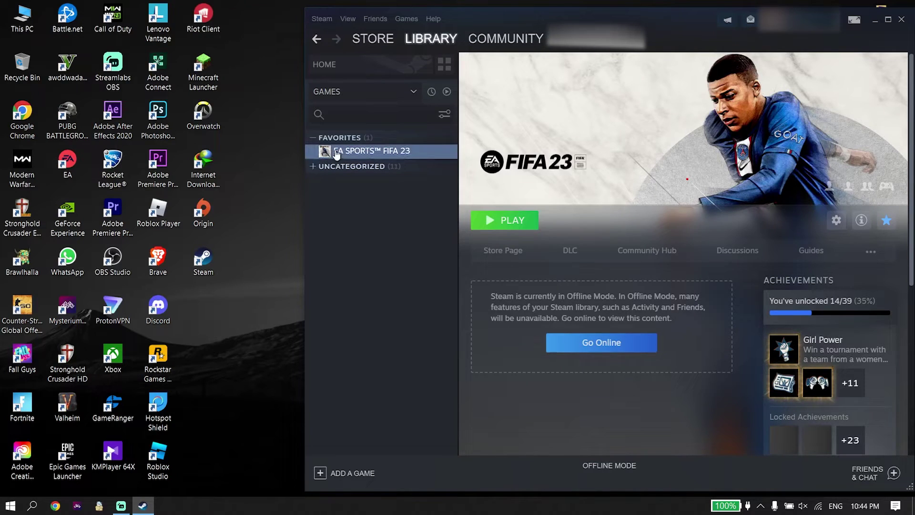
- Enter d3d11 as EA SPORTS FIFA 23's launch option in its Steam properties
right_click(391, 152)
click(418, 222)
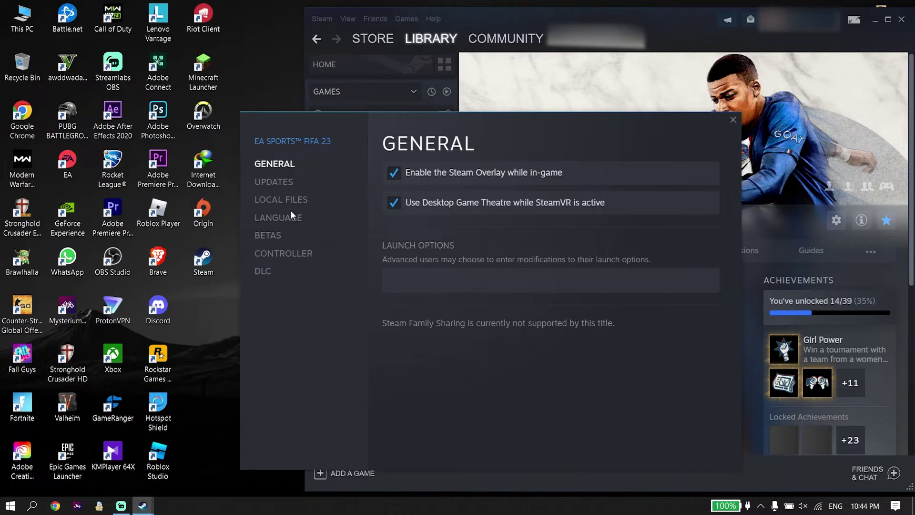
click(402, 277)
text(d3d11)
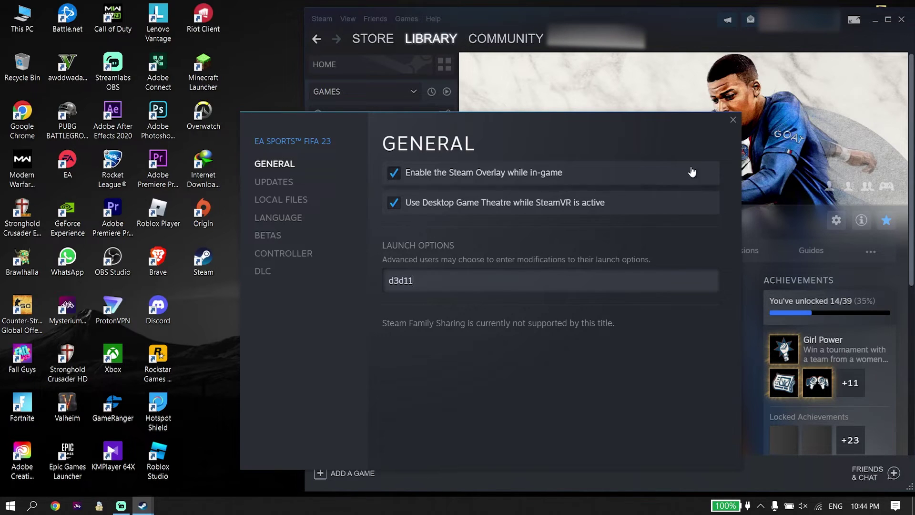
click(733, 120)
right_click(366, 159)
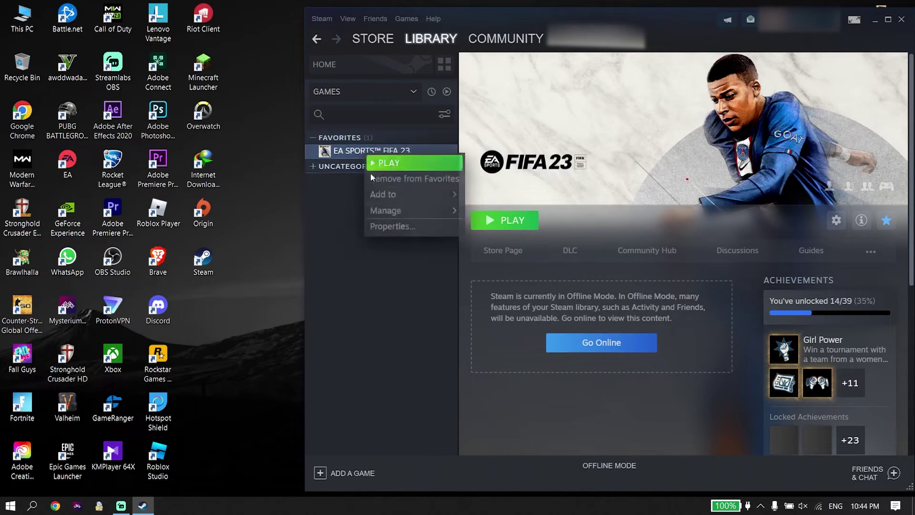
- Check FIFA 23's Local Files properties, close Steam, and drag its desktop shortcut beside Discord
click(386, 228)
click(300, 206)
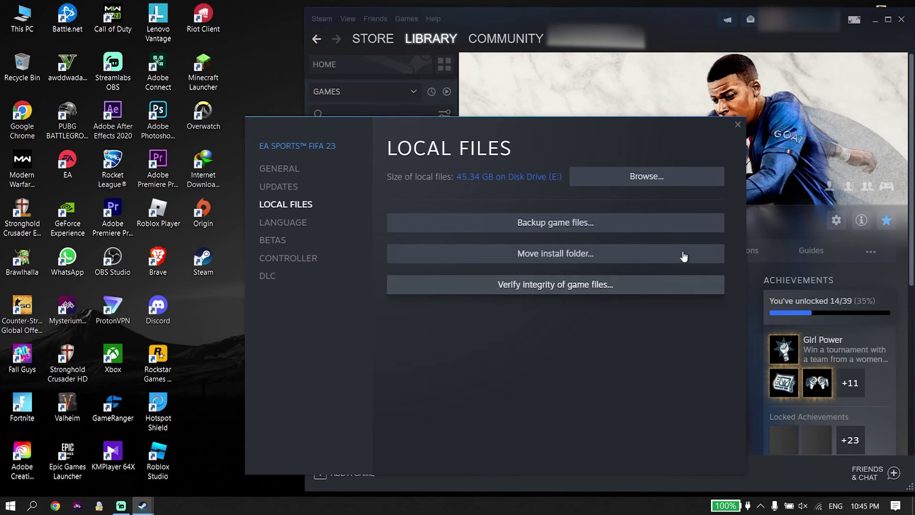
click(738, 124)
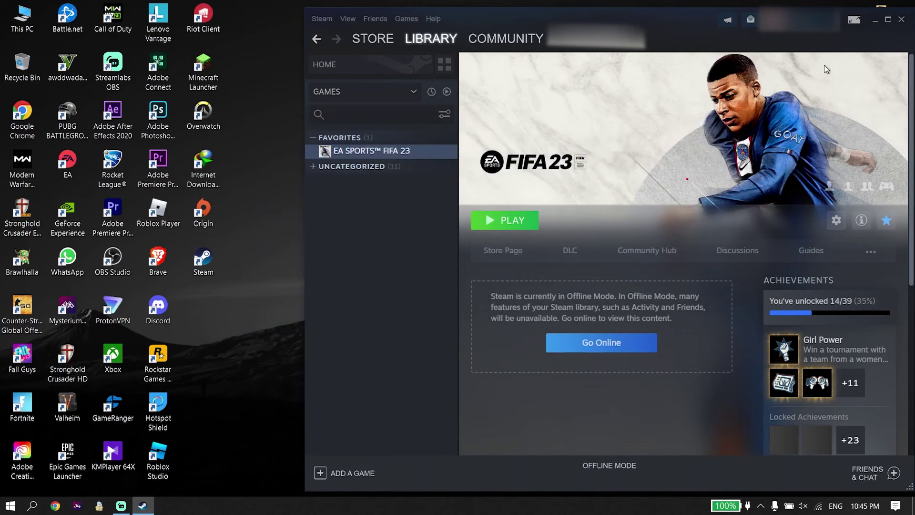
click(902, 19)
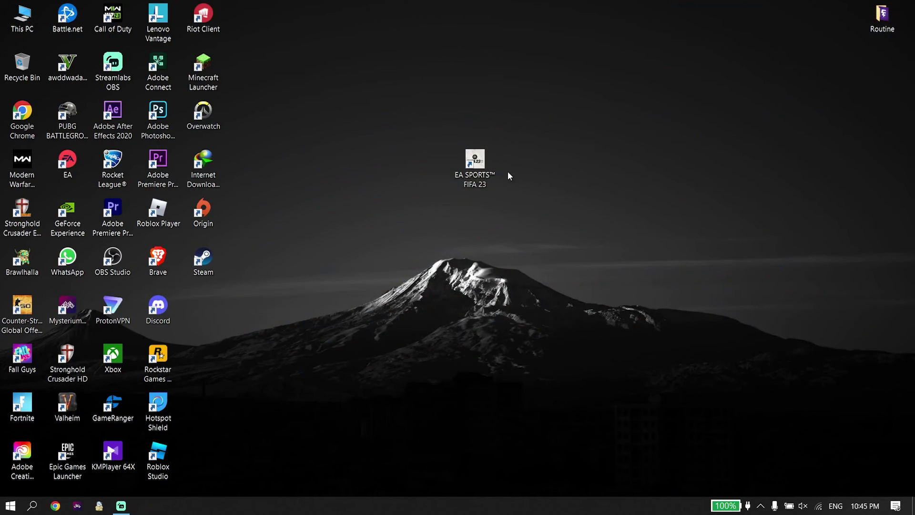
drag(475, 164, 208, 337)
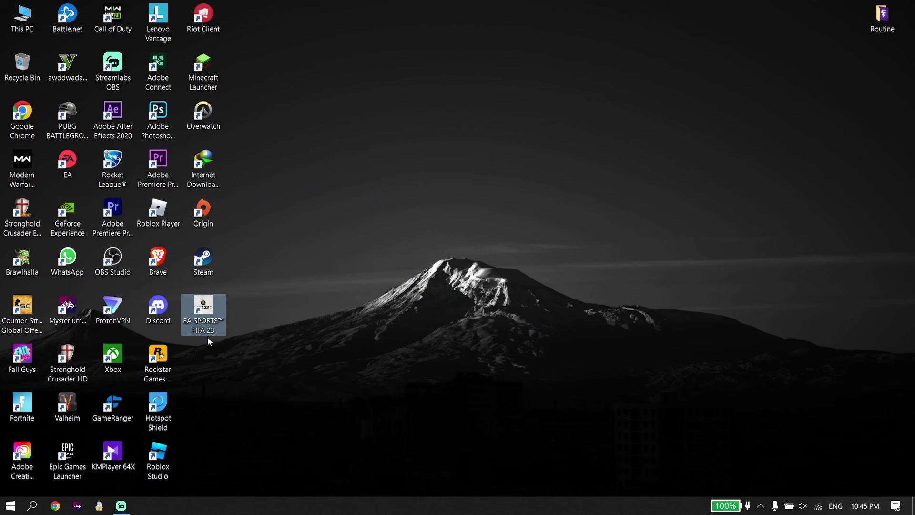